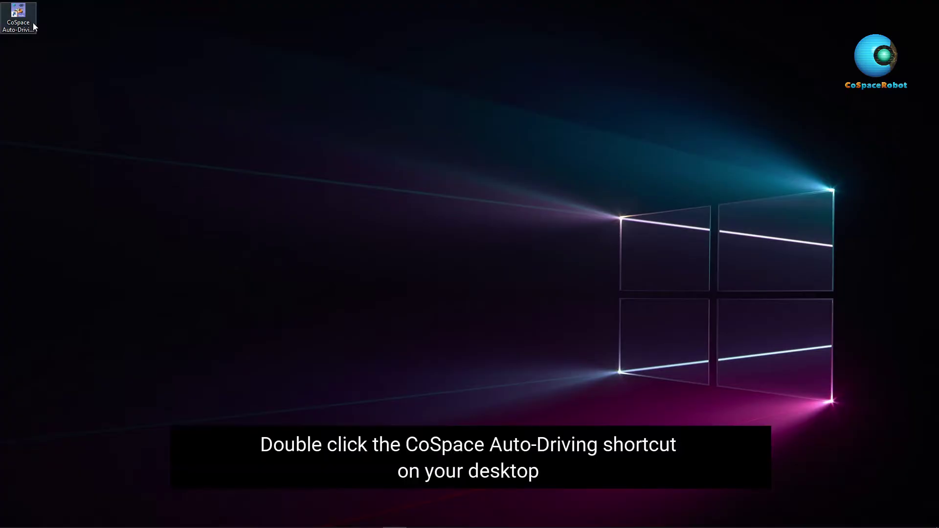
- Launch CoSpace Auto-Driving and load Practice: Future City from the I - FirstSteps Lift-off Pack
{"action": "double_click", "coordinate": [23, 17]}
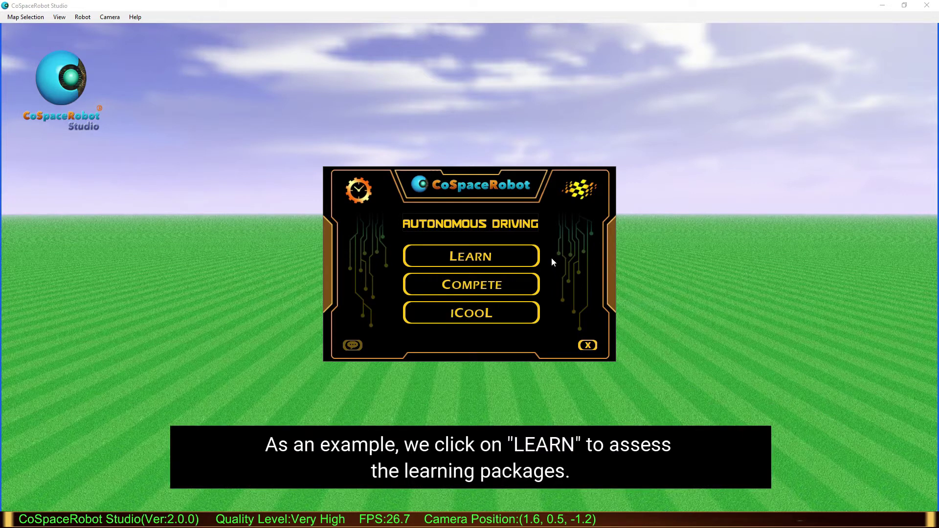
{"action": "left_click", "coordinate": [524, 254]}
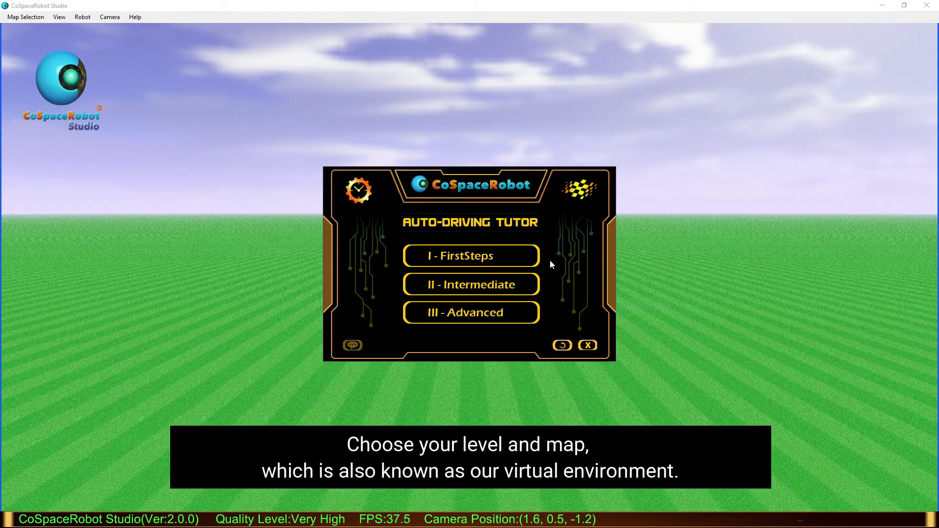
{"action": "left_click", "coordinate": [524, 255]}
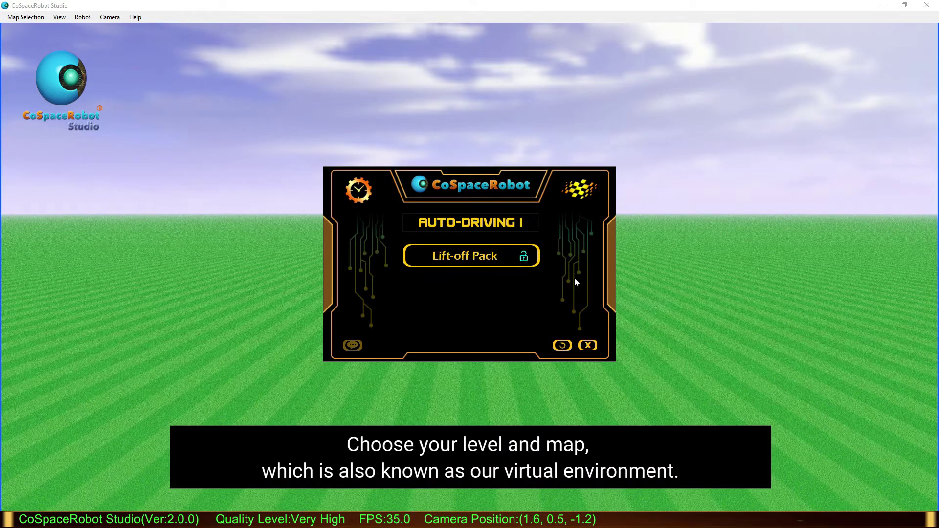
{"action": "left_click", "coordinate": [497, 258]}
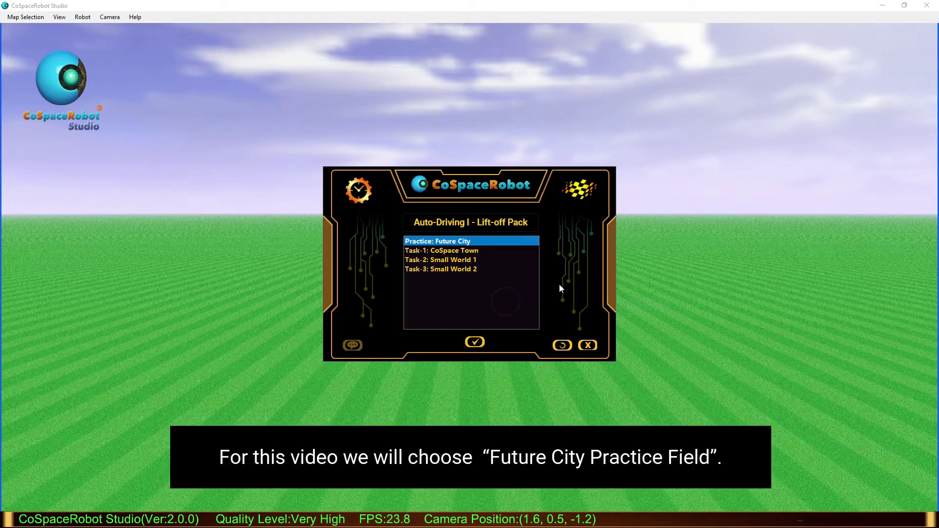
{"action": "left_click", "coordinate": [475, 343]}
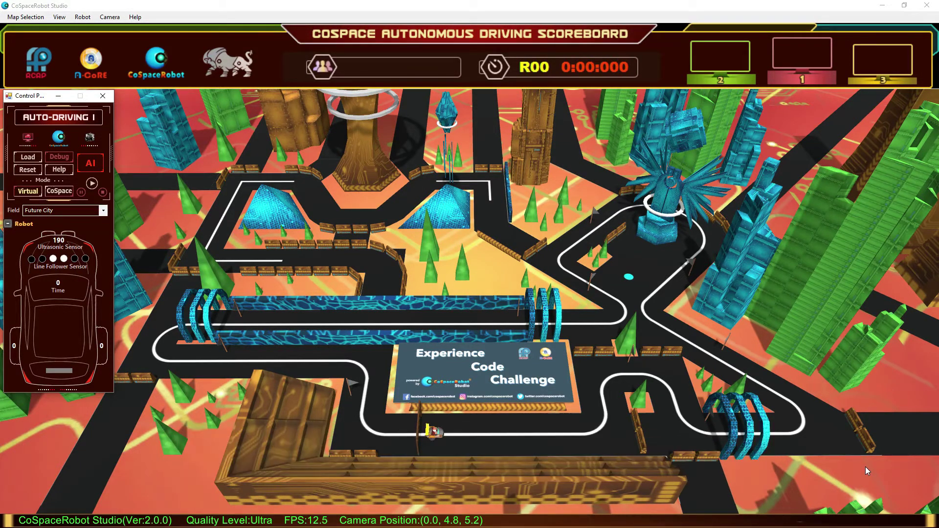
{"action": "left_click", "coordinate": [108, 274]}
{"action": "left_click", "coordinate": [55, 329]}
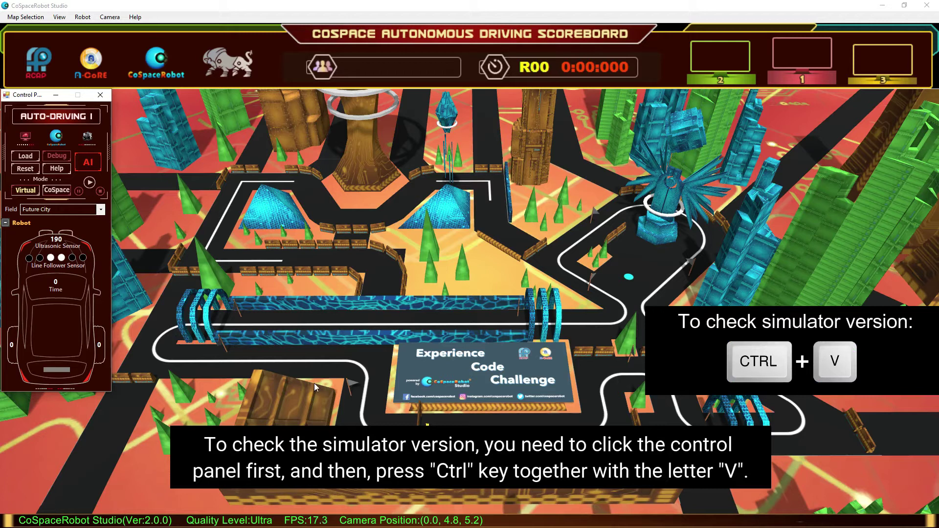
{"action": "key", "text": "ctrl+v"}
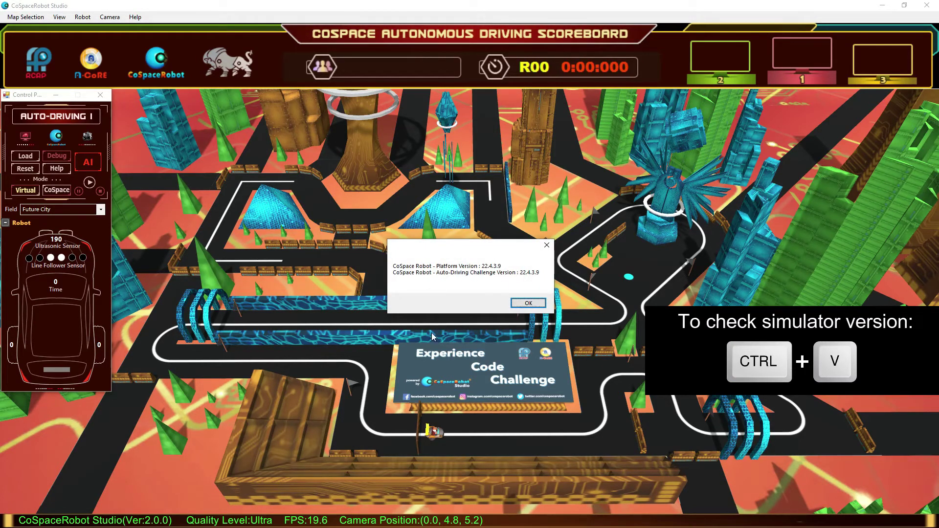
{"action": "left_click", "coordinate": [529, 304]}
{"action": "left_click", "coordinate": [55, 328]}
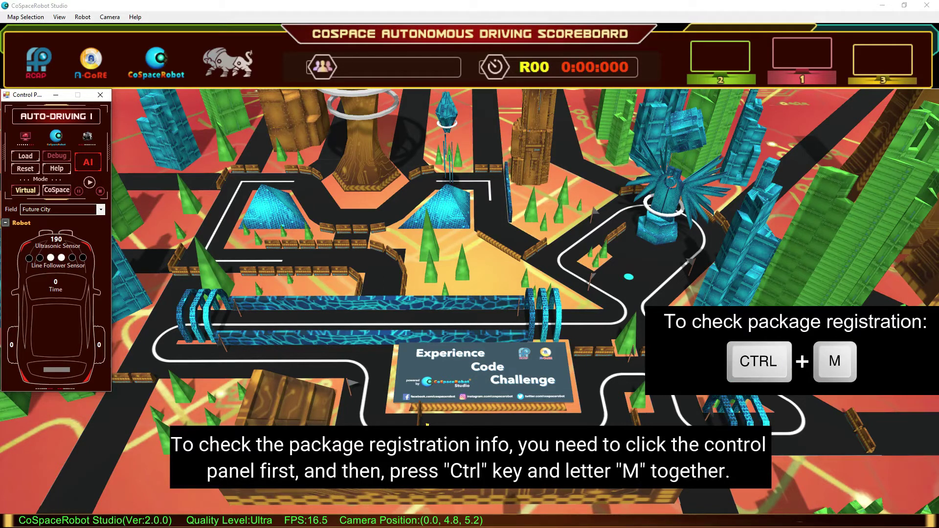
{"action": "key", "text": "ctrl+m"}
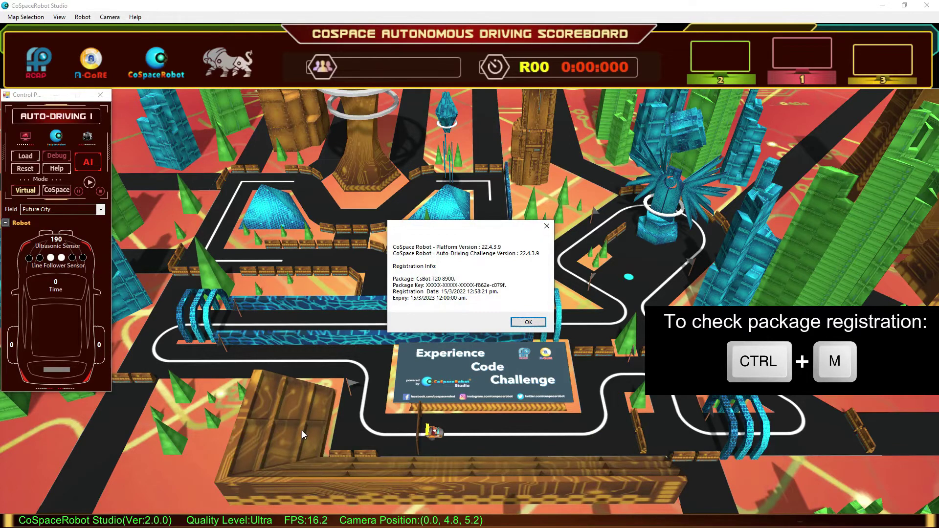
{"action": "left_click", "coordinate": [527, 323]}
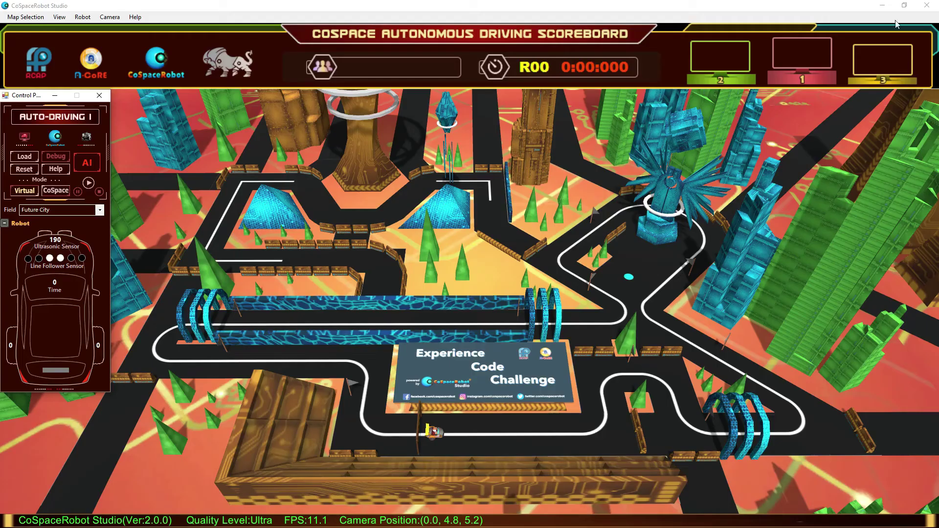
- Exit the simulator, then set and keep a 1366 × 768 display resolution in Settings
{"action": "left_click", "coordinate": [927, 11]}
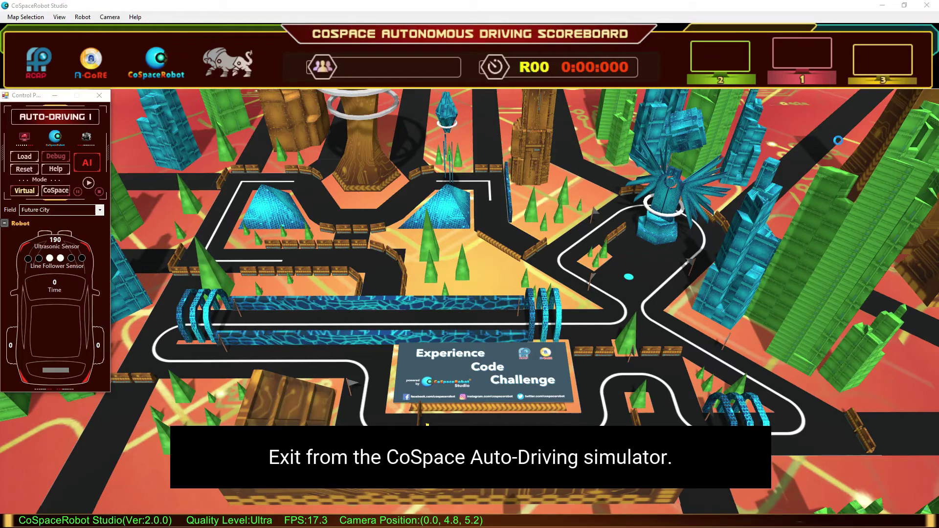
{"action": "left_click", "coordinate": [454, 296]}
{"action": "right_click", "coordinate": [360, 228]}
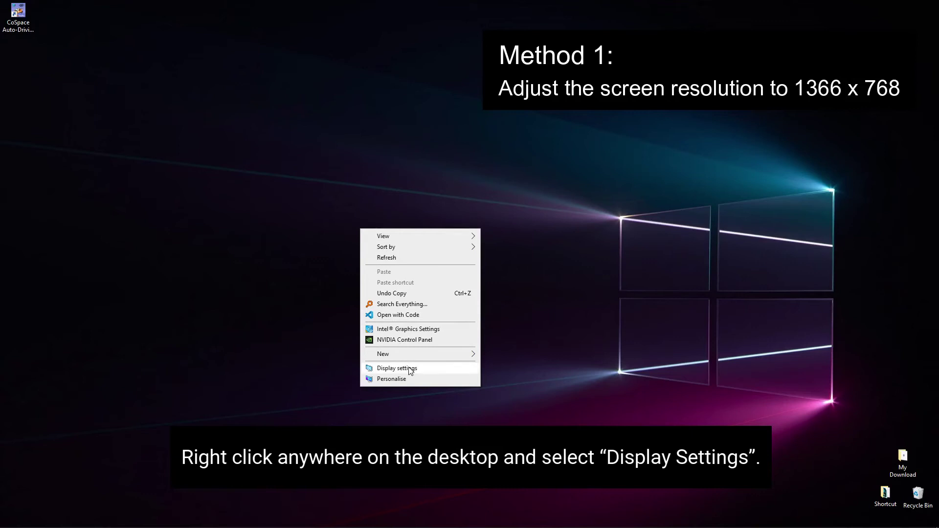
{"action": "left_click", "coordinate": [429, 370]}
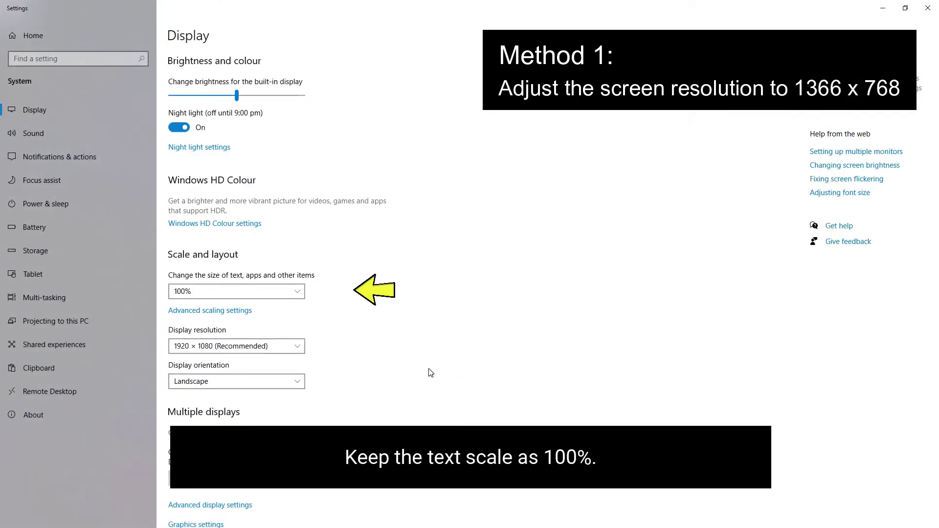
{"action": "left_click", "coordinate": [298, 345]}
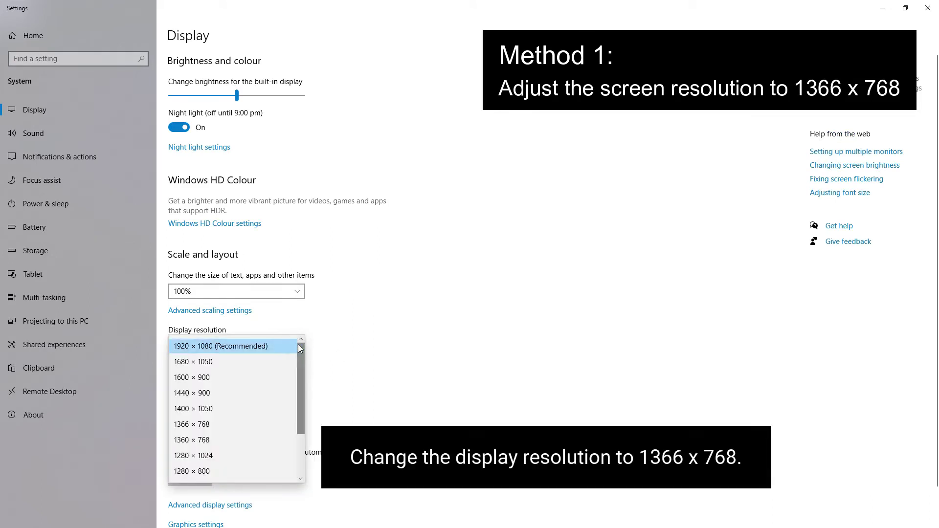
{"action": "left_click", "coordinate": [256, 424]}
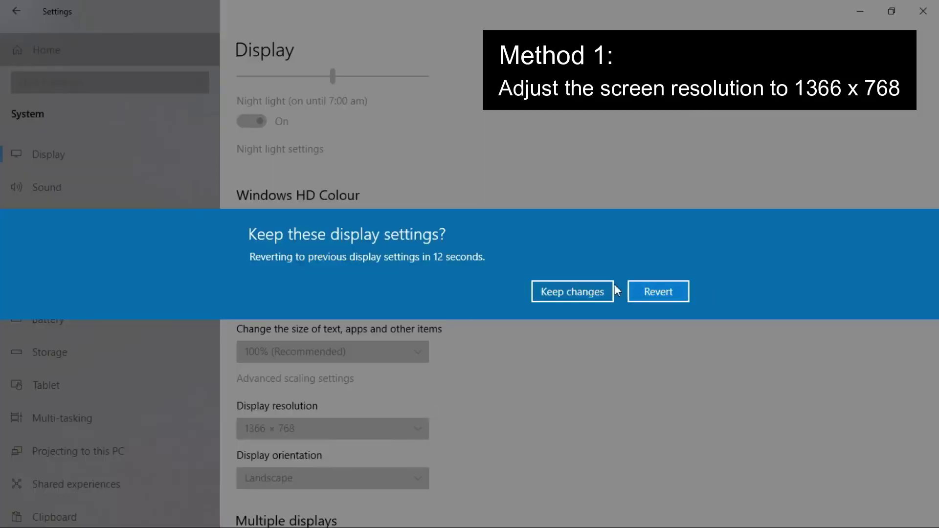
{"action": "left_click", "coordinate": [580, 291]}
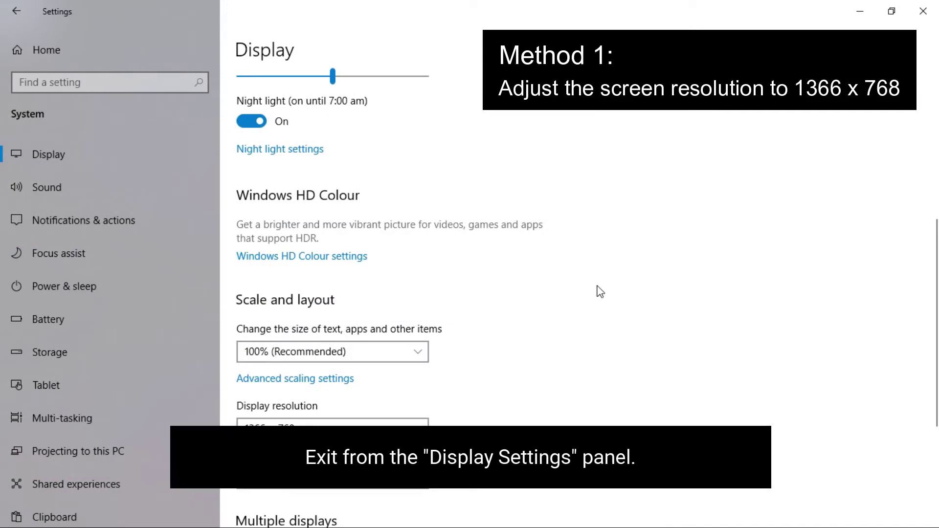
{"action": "left_click", "coordinate": [923, 11]}
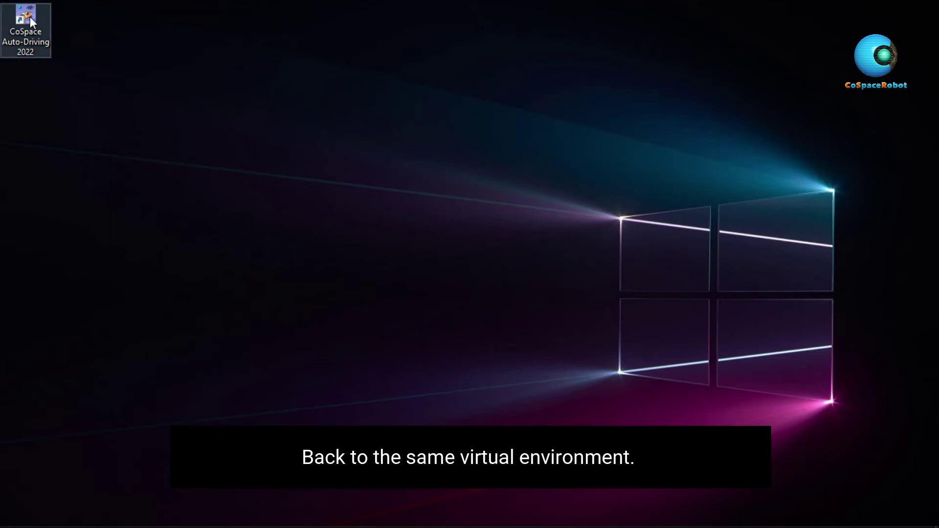
- Relaunch CoSpace Auto-Driving 2022 and load Practice: Future City from the Lift-off Pack
{"action": "double_click", "coordinate": [30, 17]}
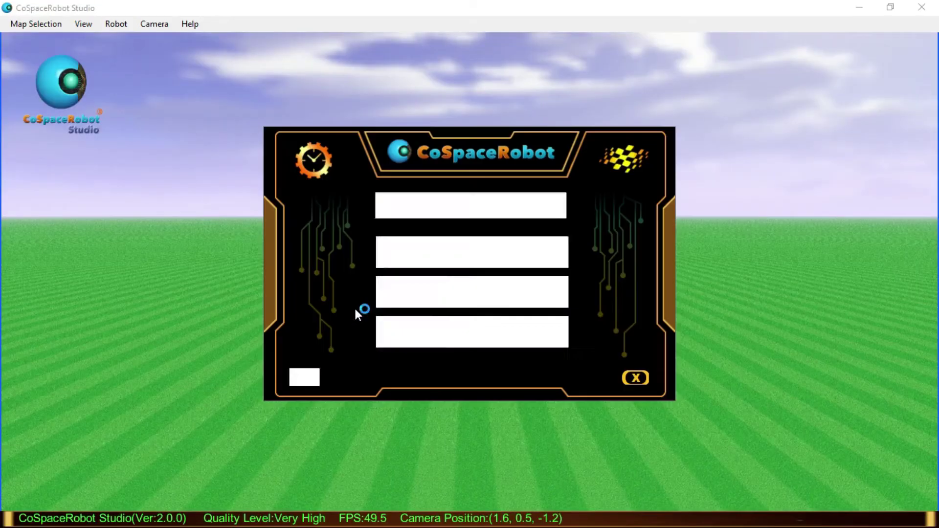
{"action": "left_click", "coordinate": [518, 252]}
{"action": "left_click", "coordinate": [518, 252]}
{"action": "left_click", "coordinate": [518, 252]}
{"action": "left_click", "coordinate": [476, 374]}
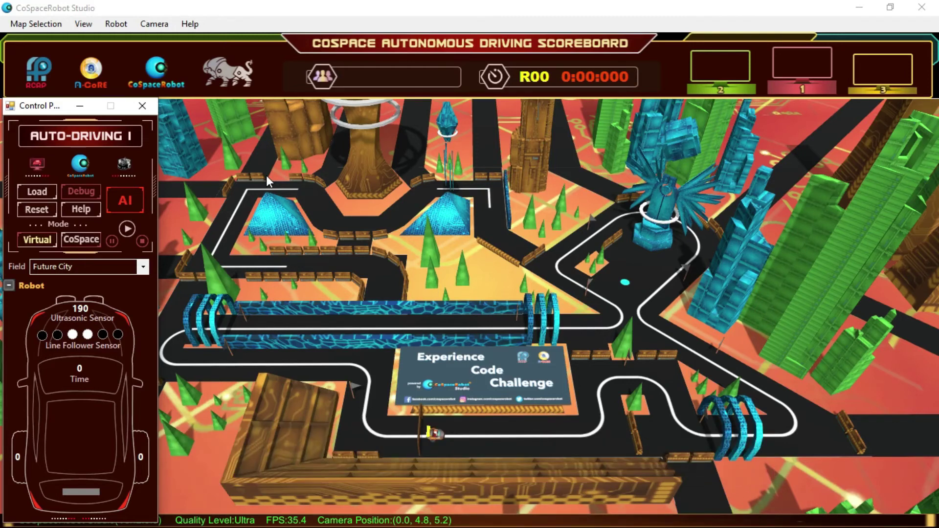
- Change the Rendering Setting quality level from Ultra to Low and apply it
{"action": "left_click", "coordinate": [82, 25]}
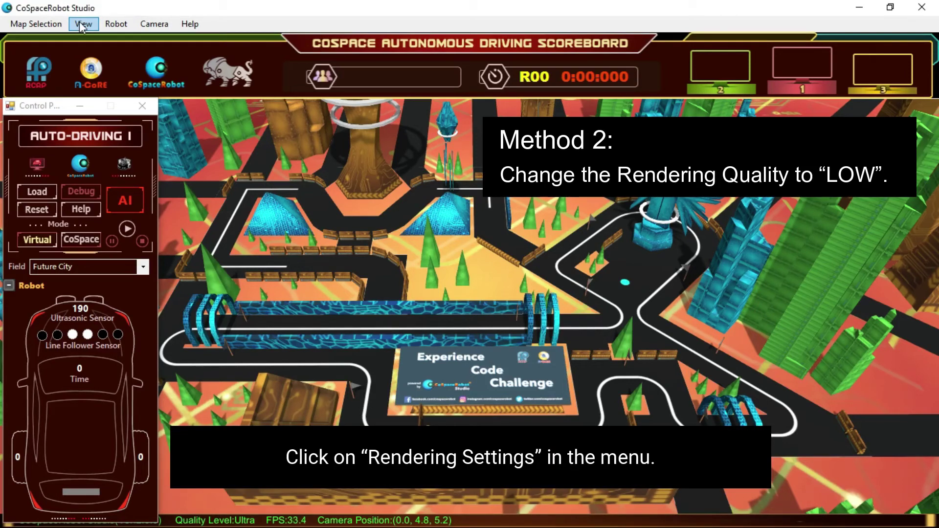
{"action": "left_click", "coordinate": [83, 25]}
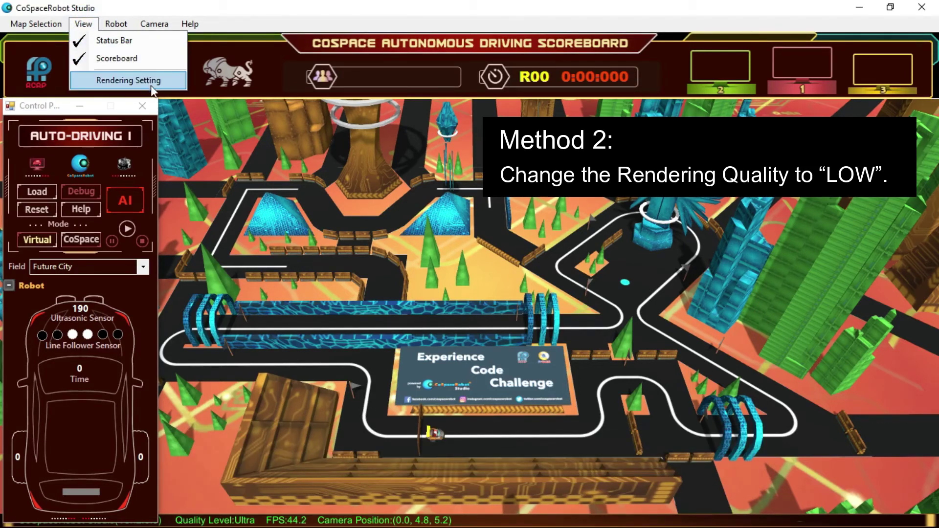
{"action": "left_click", "coordinate": [128, 80]}
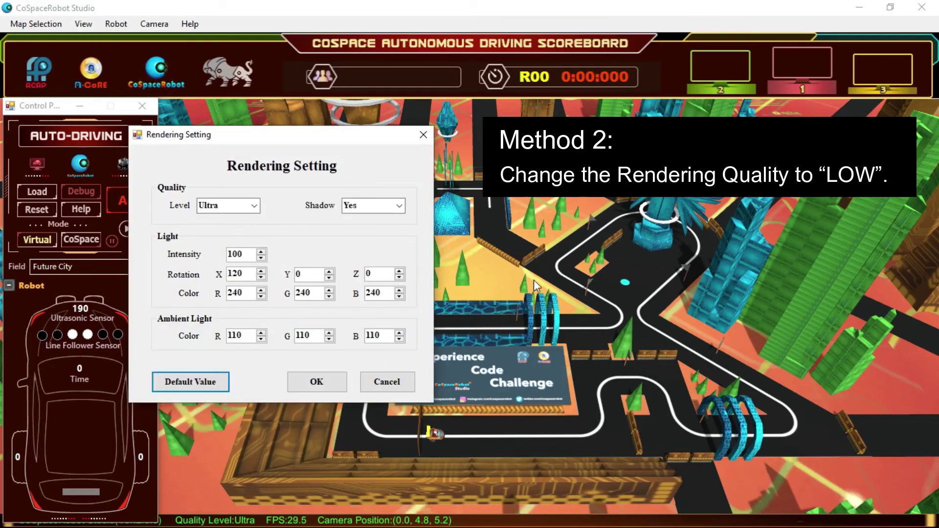
{"action": "left_click", "coordinate": [254, 206]}
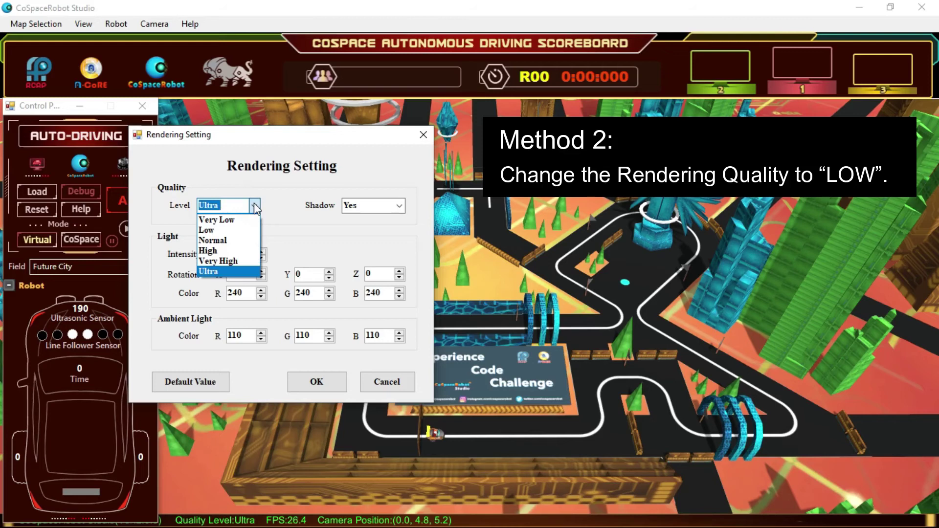
{"action": "left_click", "coordinate": [216, 232]}
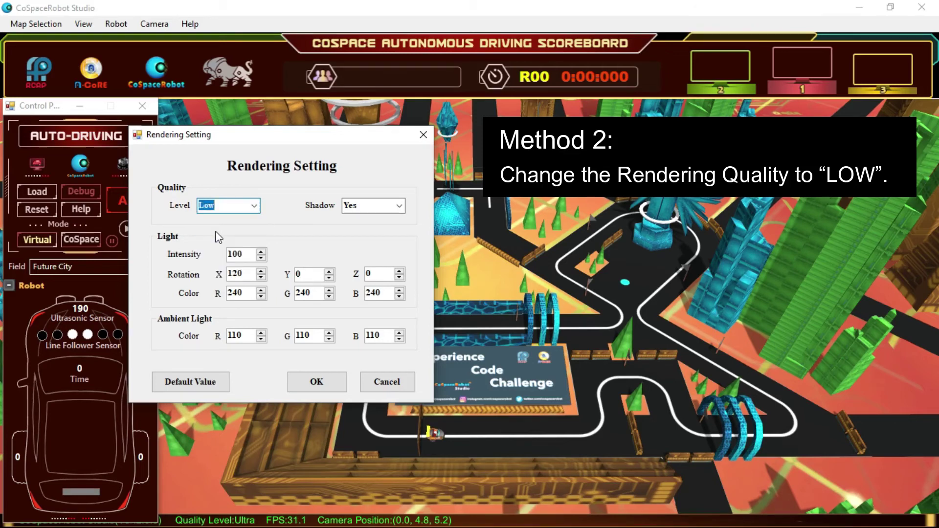
{"action": "left_click", "coordinate": [309, 387]}
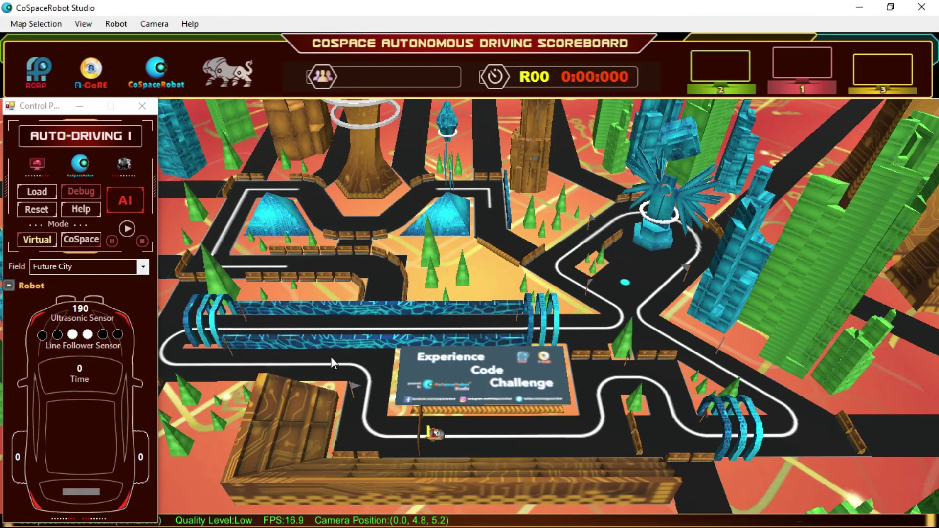